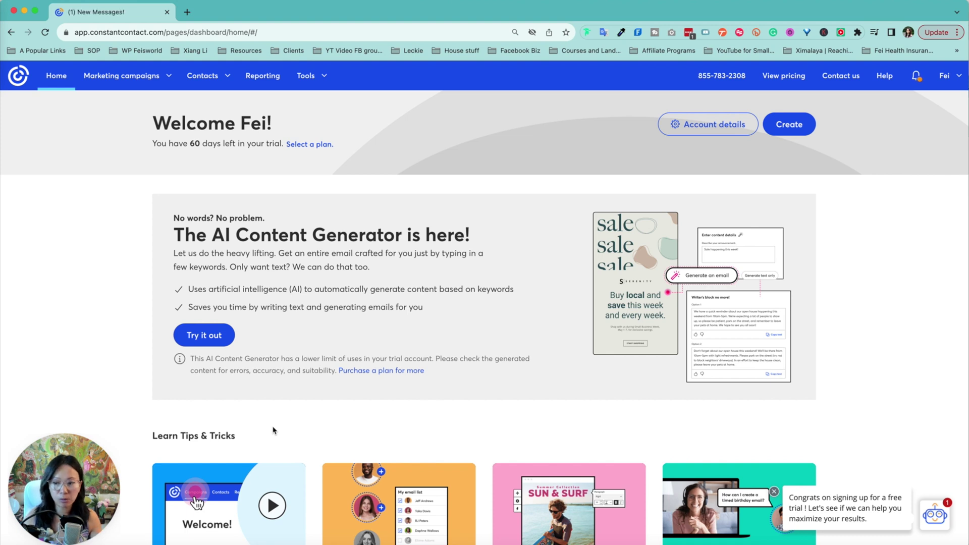
- Launch the AI Content Generator and review its Format and Tone options (Text only, Announcement, Default)
click(205, 335)
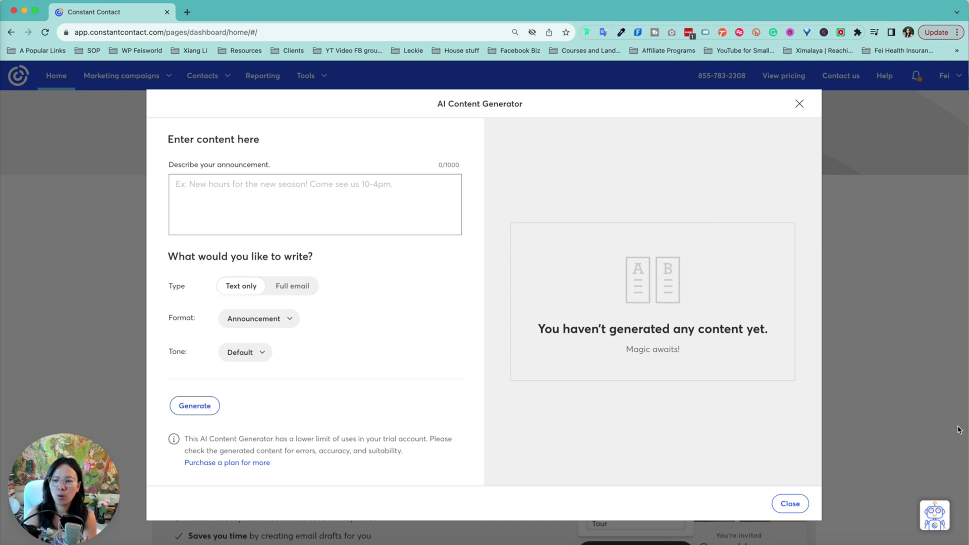
click(279, 321)
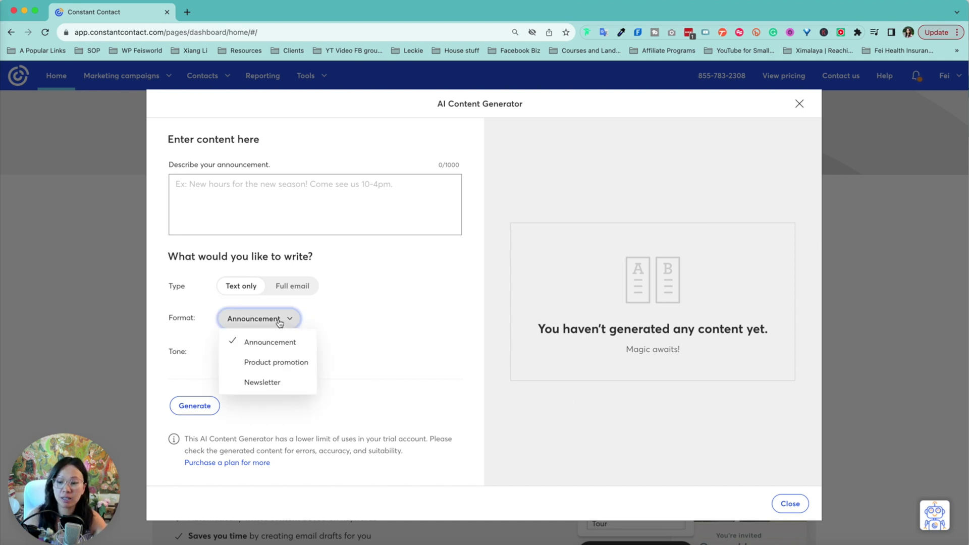
click(340, 322)
click(253, 352)
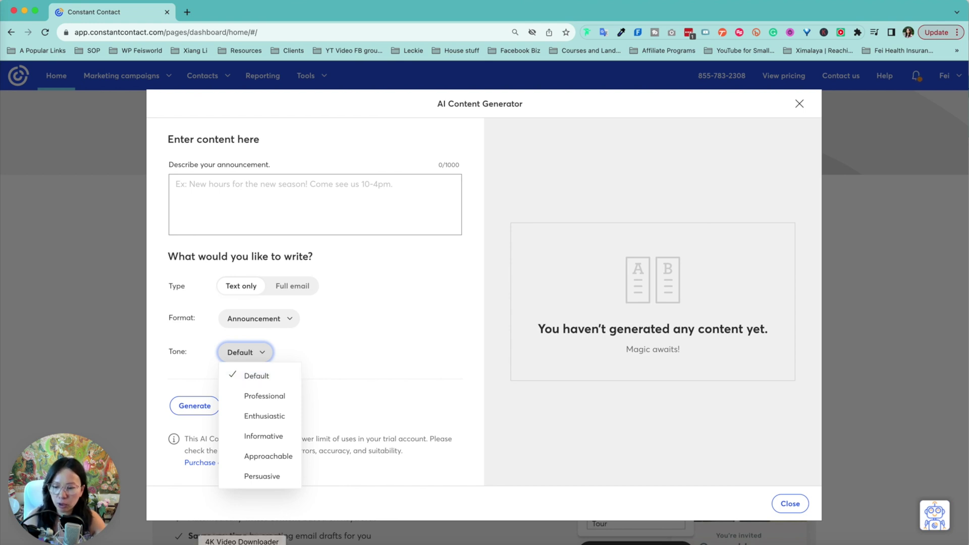
- Grab the hero tagline from feisworld.com in a new tab and return to Constant Contact
click(187, 12)
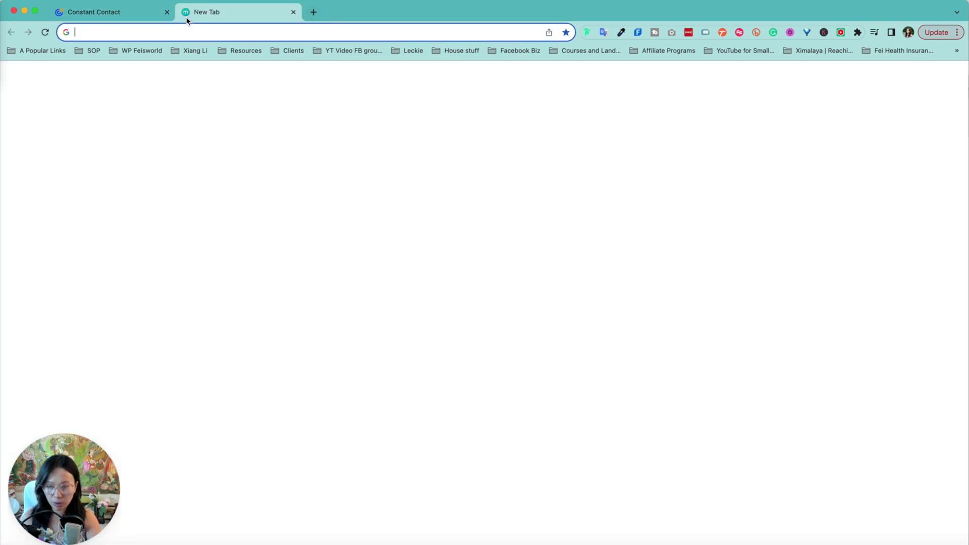
text(feis)
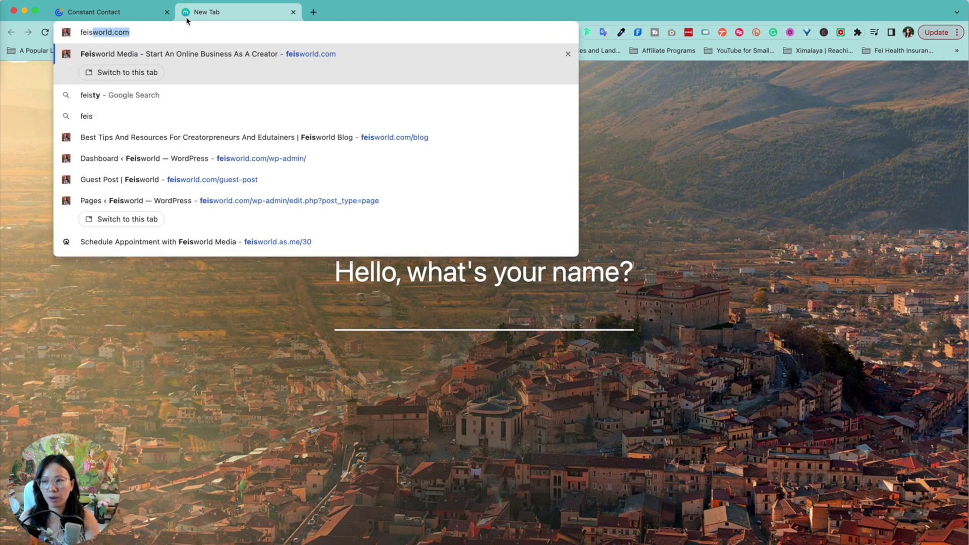
key(Return)
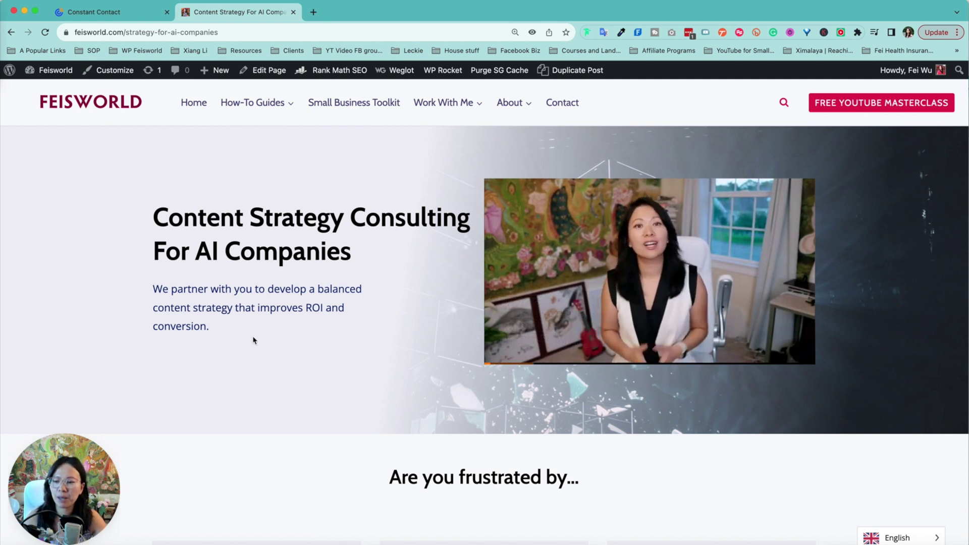
drag(233, 329, 157, 293)
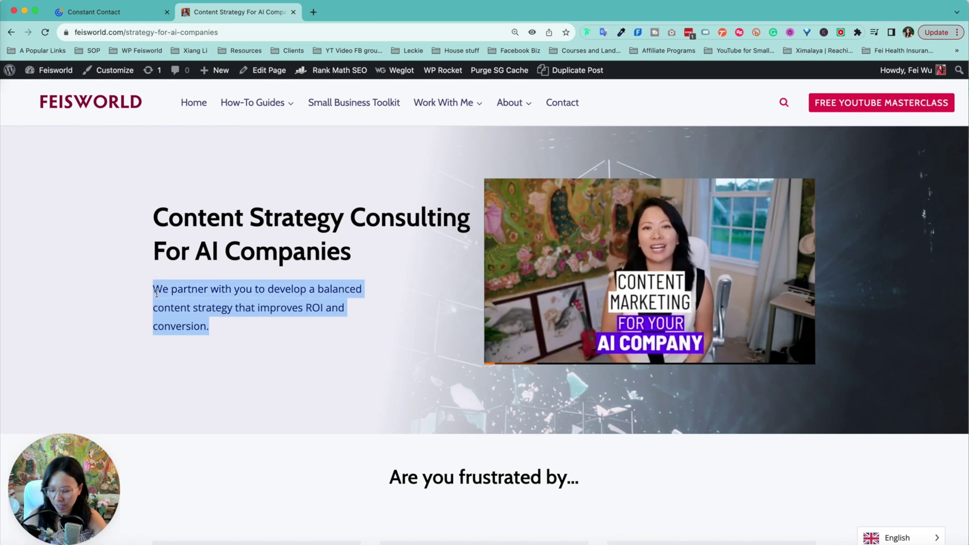
click(94, 11)
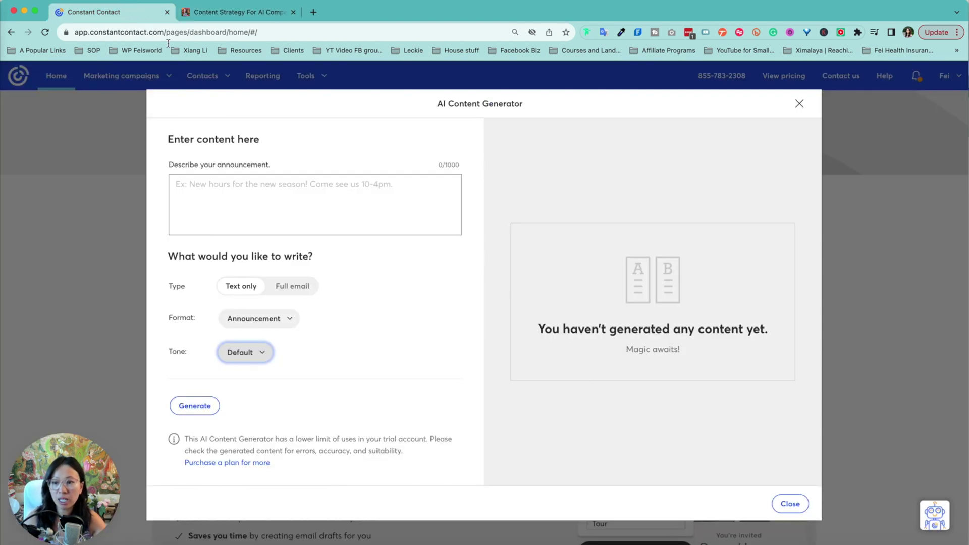
- Paste the Feisworld tagline as the description and generate an Informative-tone announcement
click(319, 192)
text(We partner with AI companies to develop a balanced content strategy that improves ROI and conversion.)
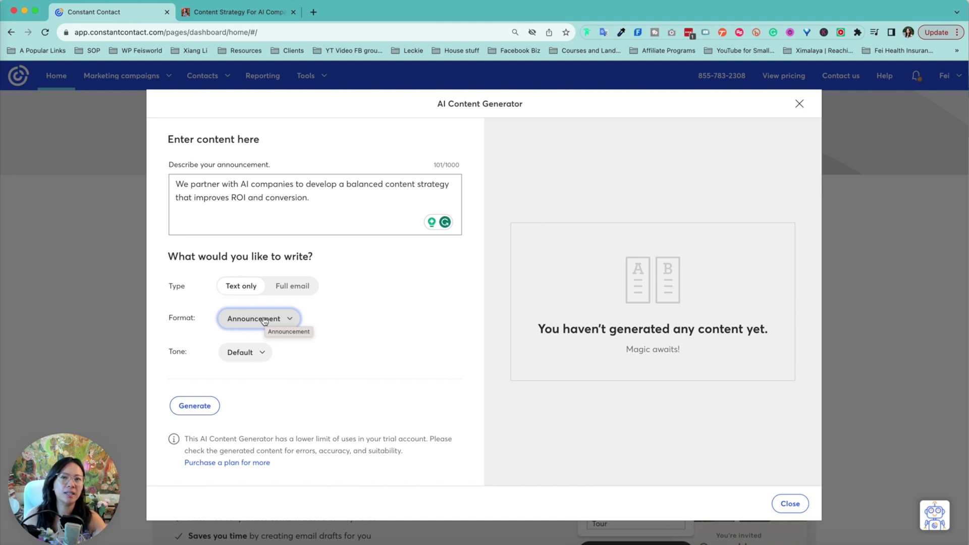
click(254, 358)
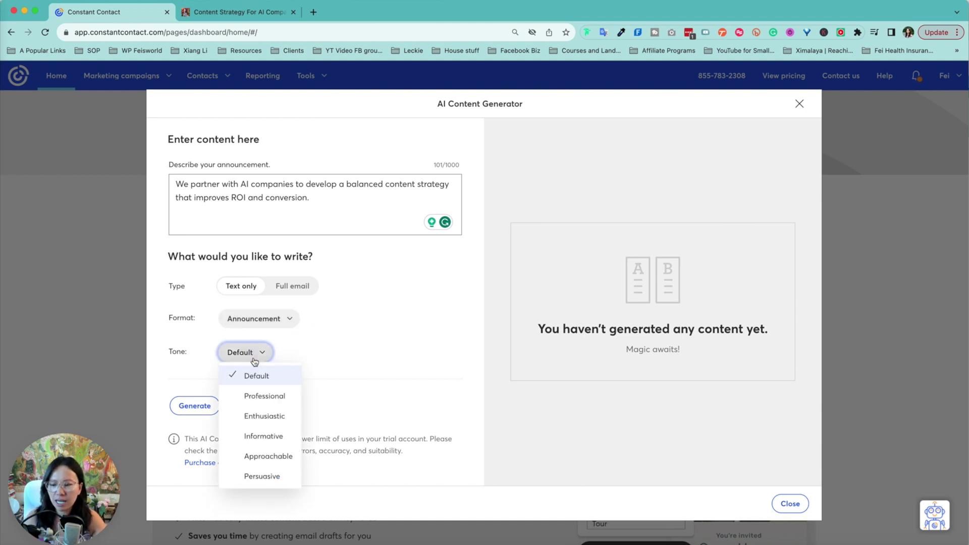
click(280, 438)
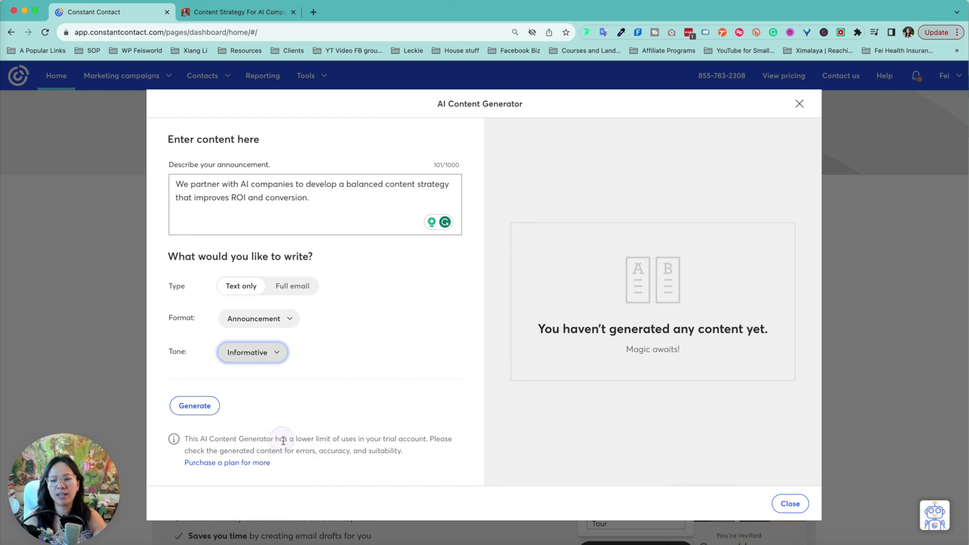
click(185, 405)
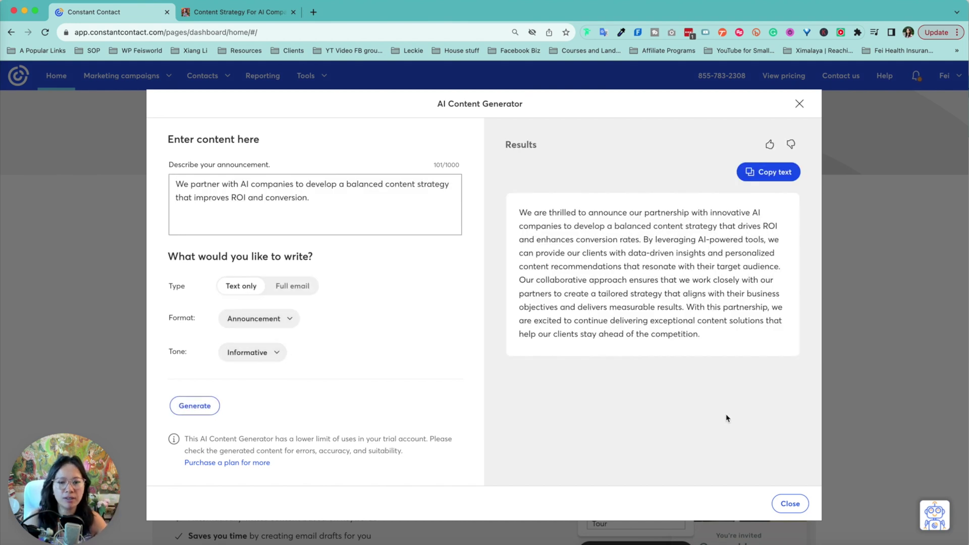
- Copy the generated Informative-tone announcement text and reopen the Tone choices
click(779, 174)
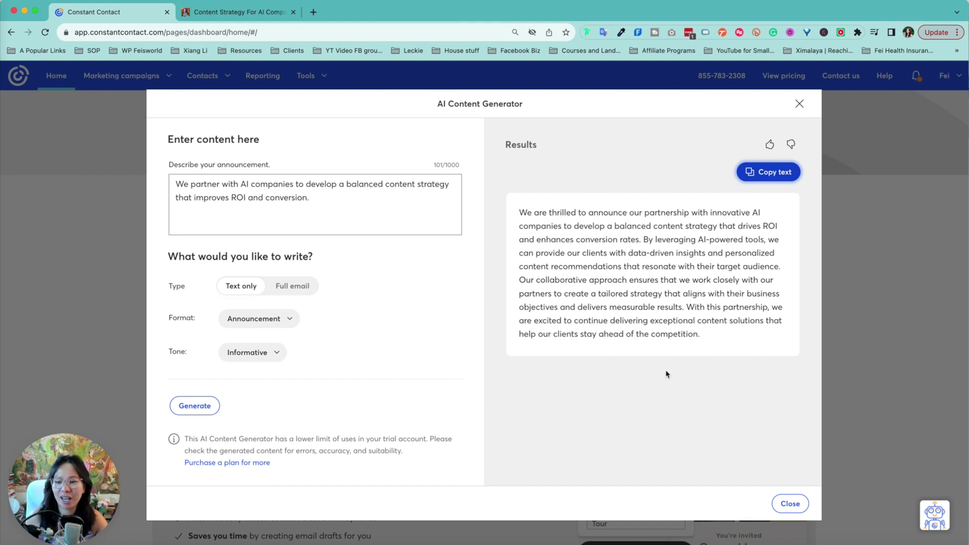
click(258, 352)
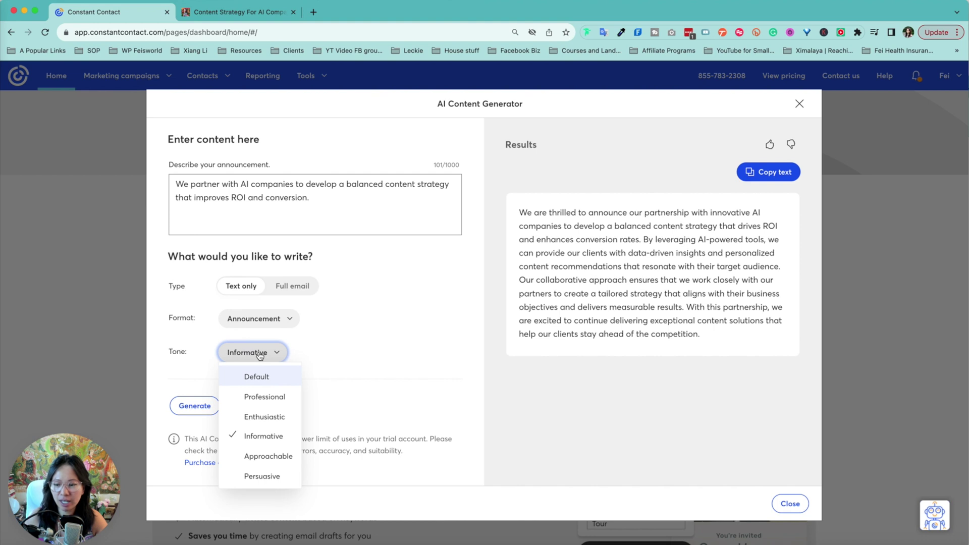
- Generate an Approachable-tone version, then select the word 'AI' in the description
click(268, 456)
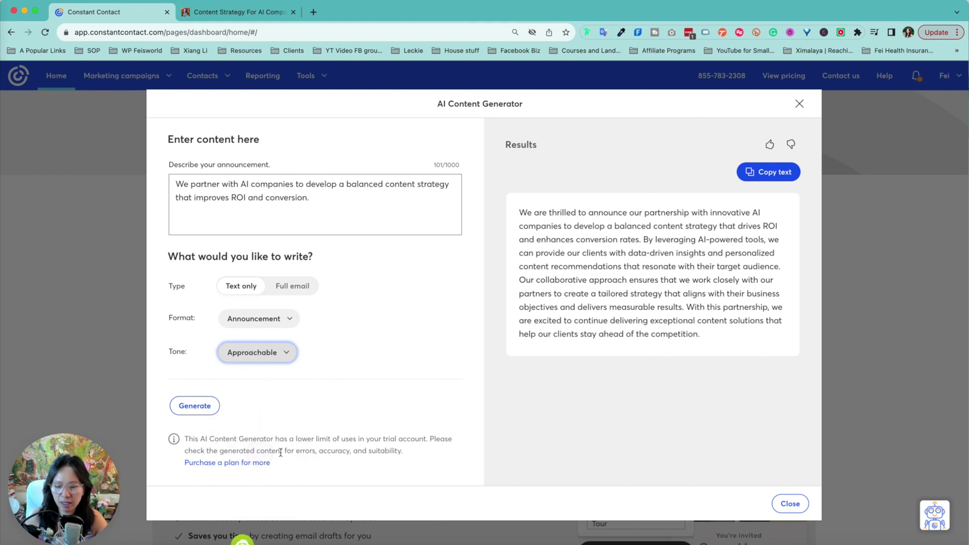
click(195, 406)
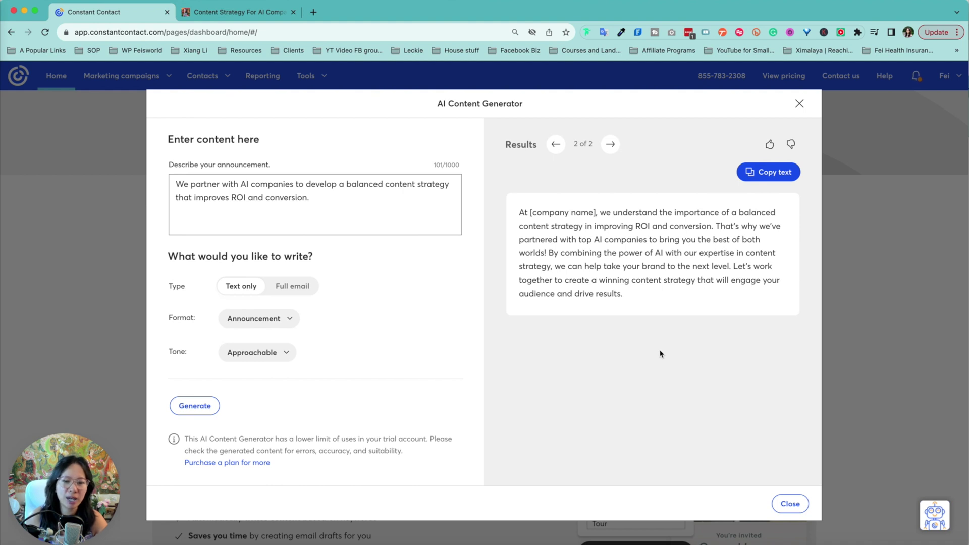
double_click(244, 184)
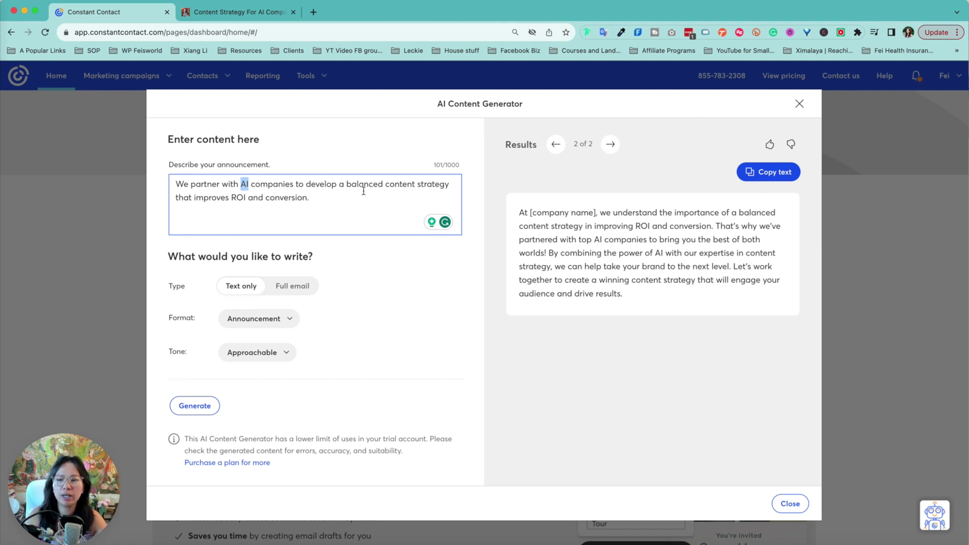
- Revise the announcement description, inserting 'their software' before ROI
click(245, 206)
click(197, 185)
key(super+z)
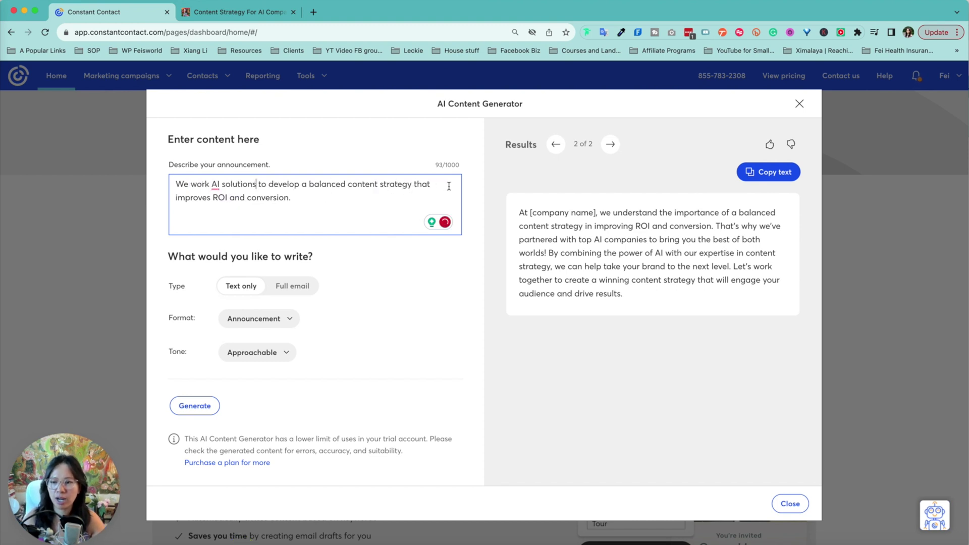
click(214, 198)
text(their software)
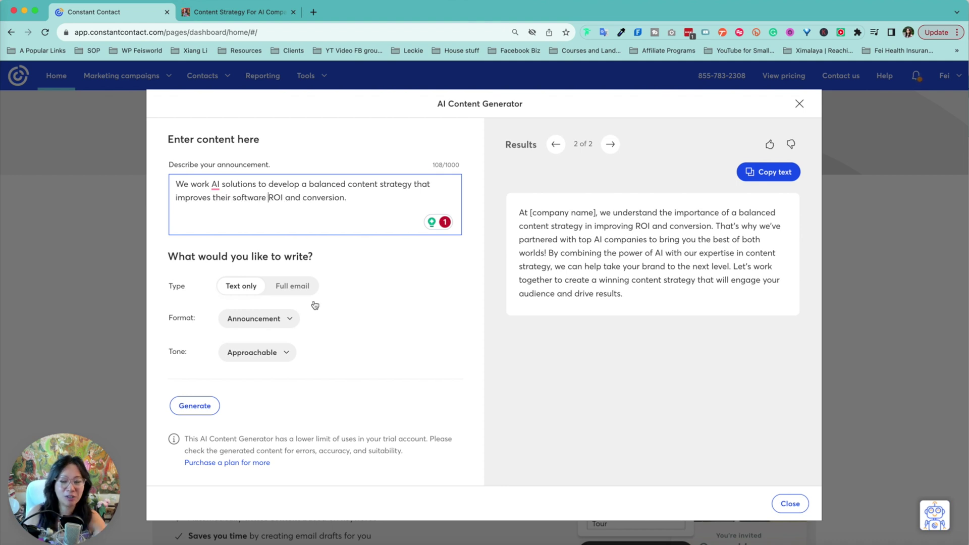
- Generate a third announcement in the Informative tone, then return to the Feisworld page
click(256, 354)
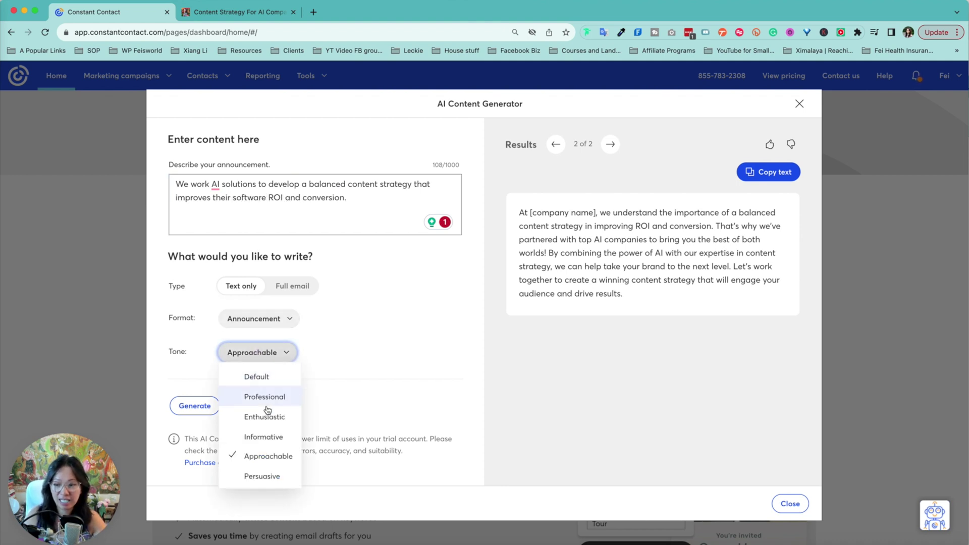
click(263, 434)
click(195, 407)
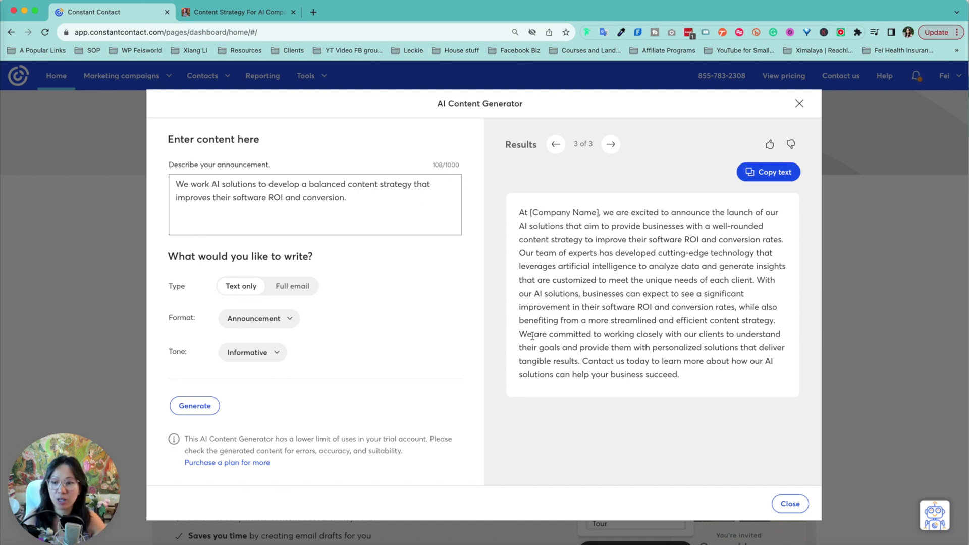
click(232, 11)
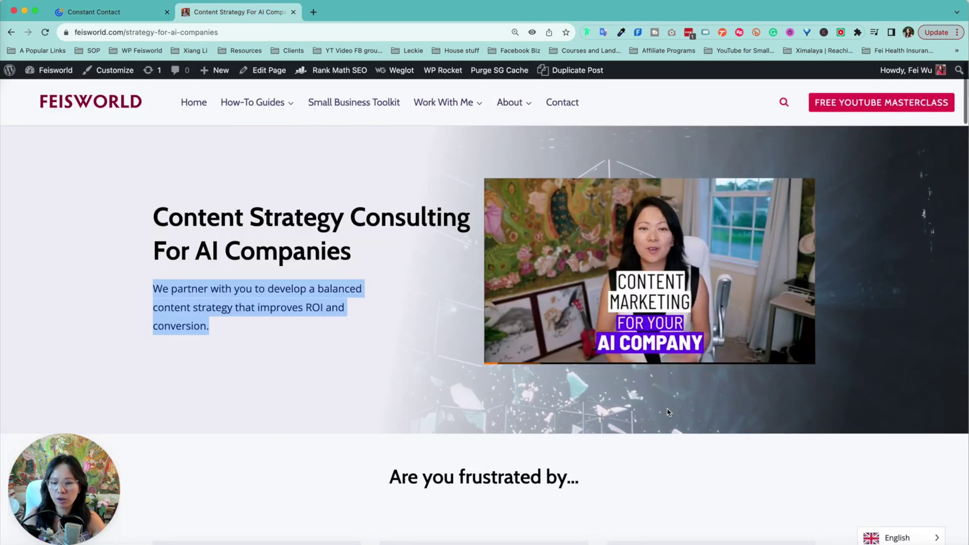
- Select all the text on the Feisworld content strategy page
scroll(666, 411, down, 10)
scroll(782, 414, down, 2)
scroll(782, 413, up, 2)
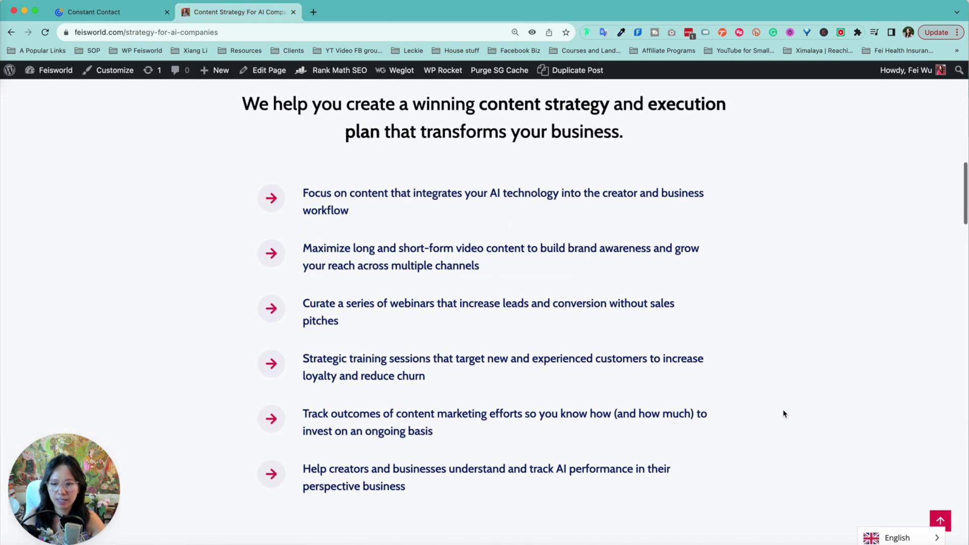
key(super+a)
- Replace the old description with the page text, reworded to address generative AI companies
click(139, 19)
double_click(248, 197)
key(super+a)
key(BackSpace)
key(super+v)
scroll(356, 206, up, 5)
key(super+z)
key(super+z)
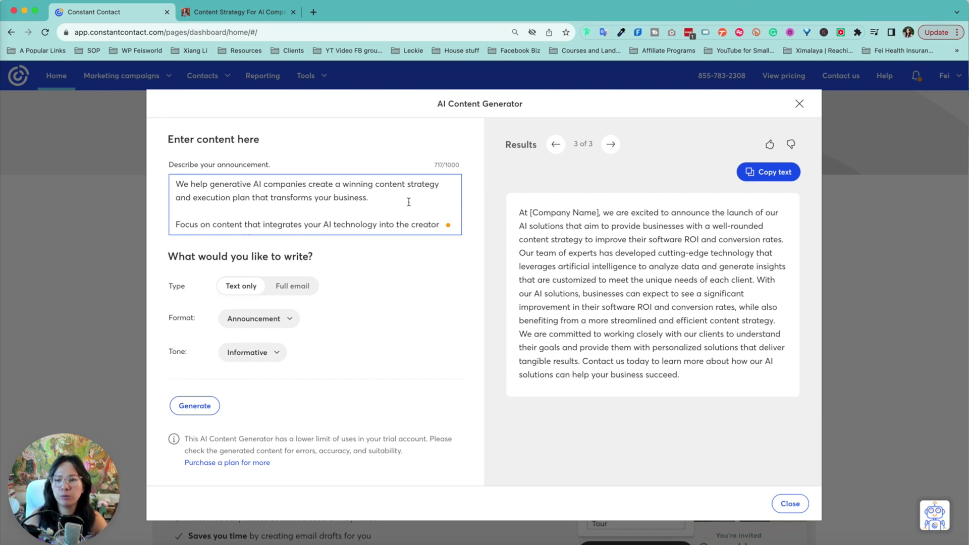
- Generate a fourth announcement from the generative AI content strategy description
click(196, 406)
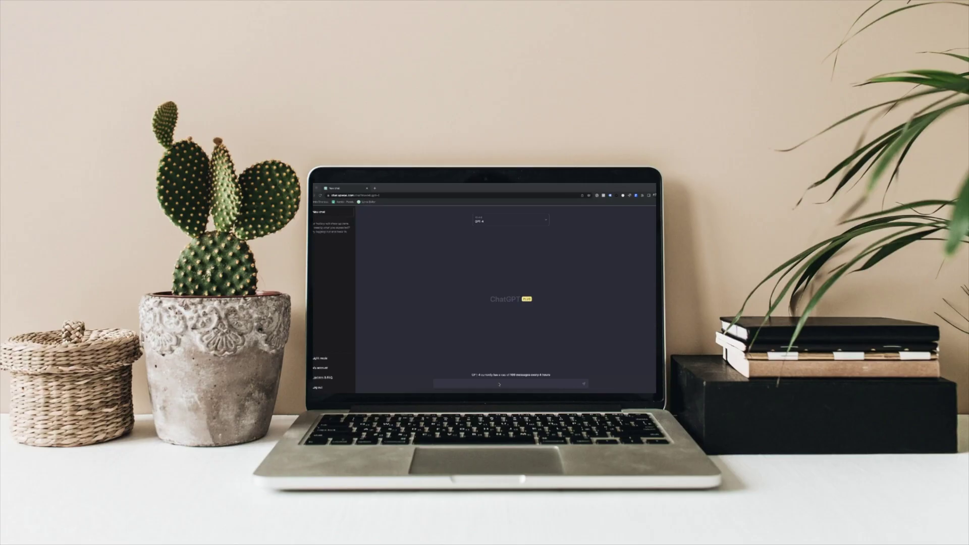
- Ask GPT-4 what the difference is between ChatGPT-3 and ChatGPT-4
text(What is the difference between ChatGPT-3 and ChatGPT-4?)
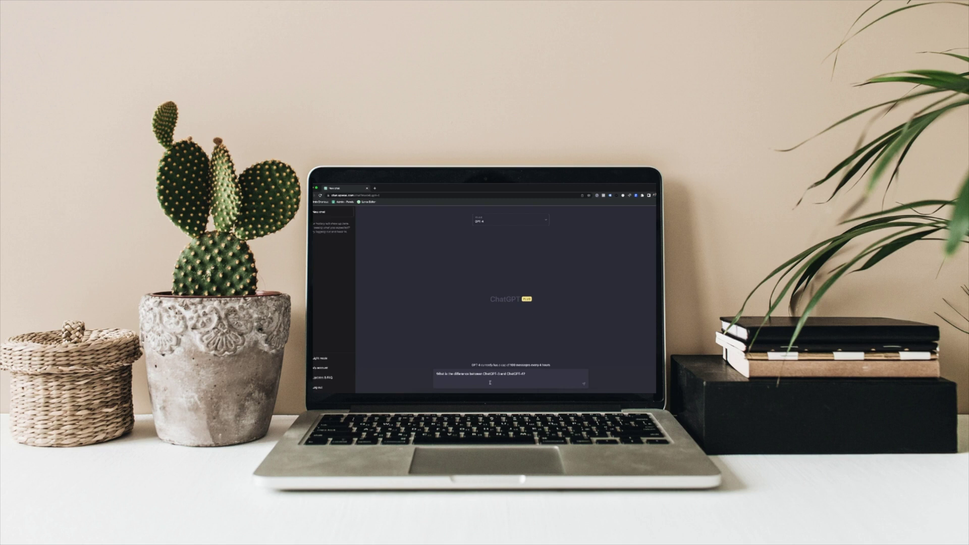
key(Return)
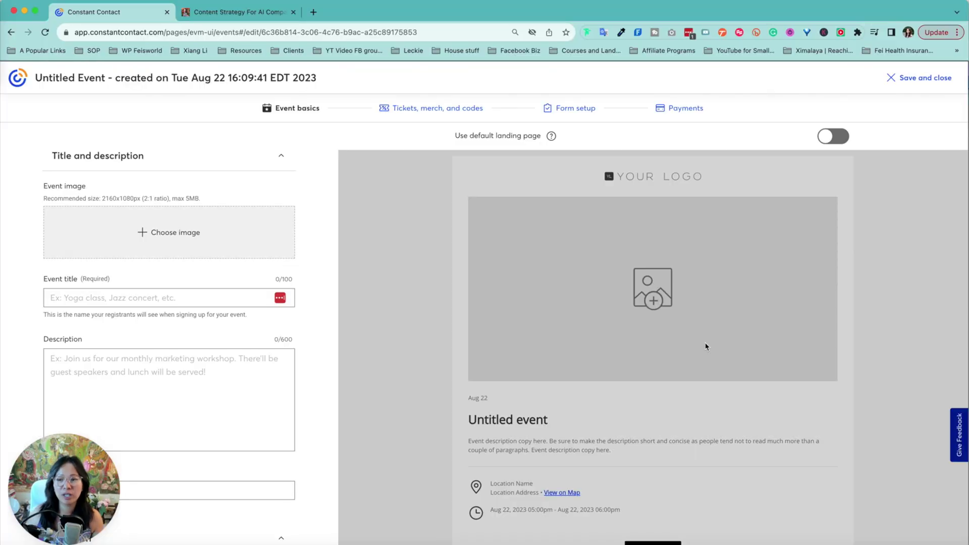
- Start a new Canva design for the event image from the Choose image library
click(151, 232)
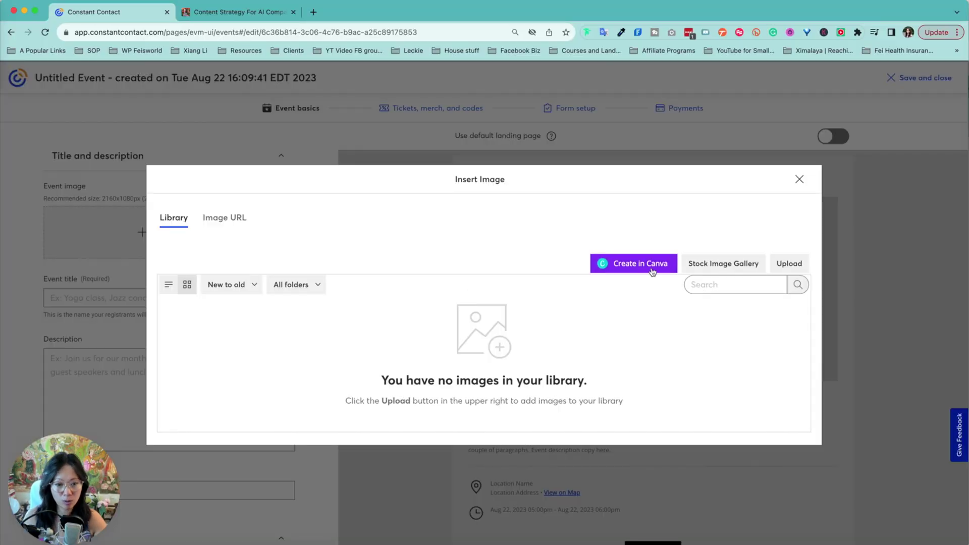
click(651, 274)
click(602, 406)
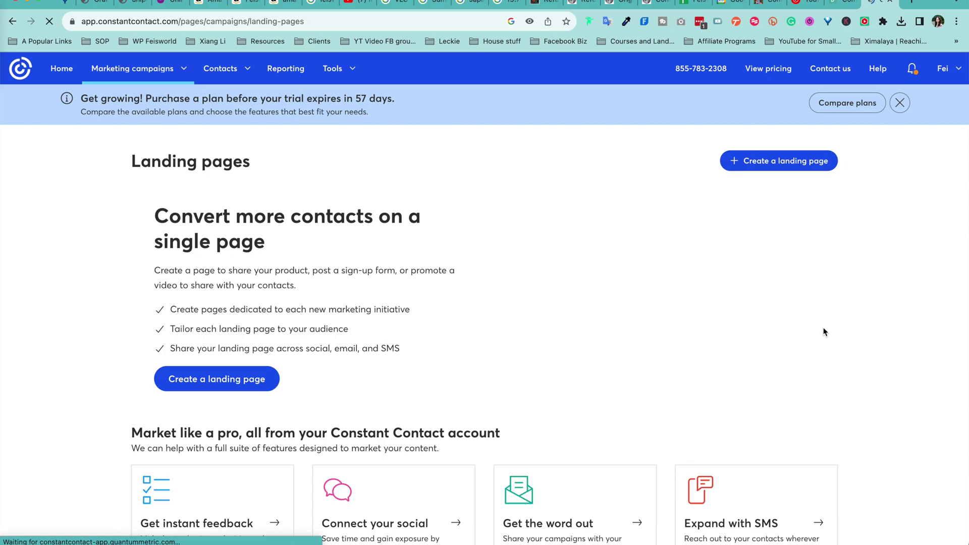
- Start a Sign-up Landing Page, insert the BenQ Super CLEAR audio thumbnail into its image block, and preview it on mobile
click(217, 314)
click(541, 298)
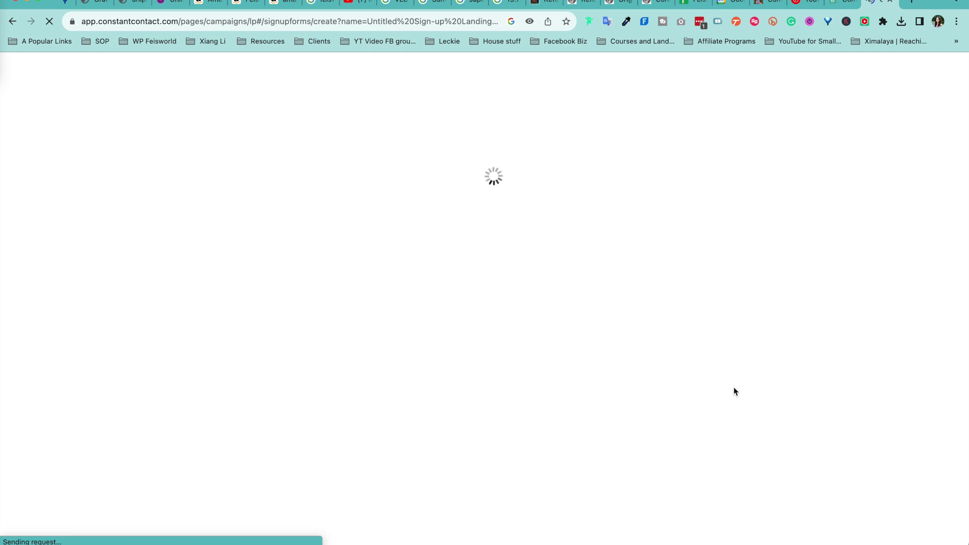
click(573, 197)
click(484, 268)
scroll(672, 190, down, 2)
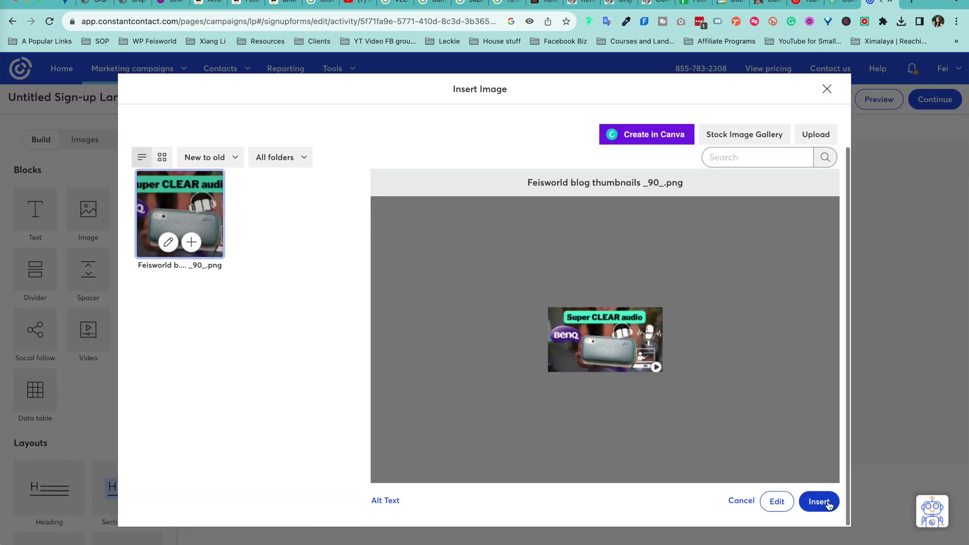
click(818, 502)
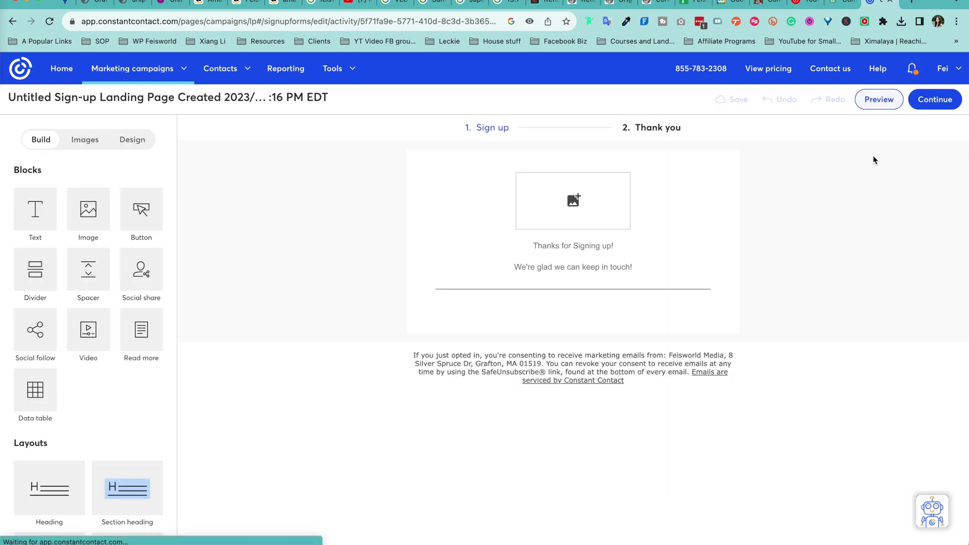
click(878, 99)
click(199, 130)
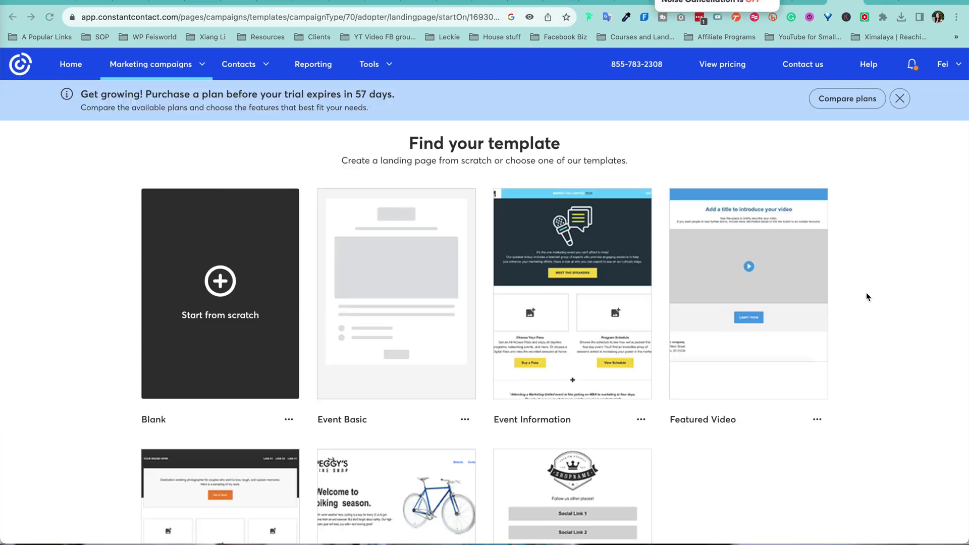
- Open the Event Information template preview from the gallery and scroll through its layout
scroll(886, 368, down, 5)
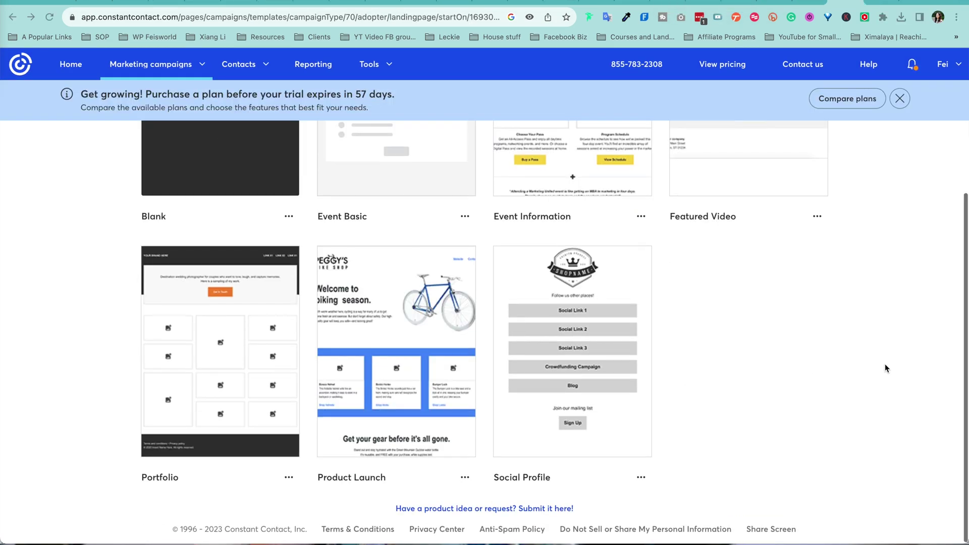
scroll(756, 323, up, 5)
mouse_move(570, 285)
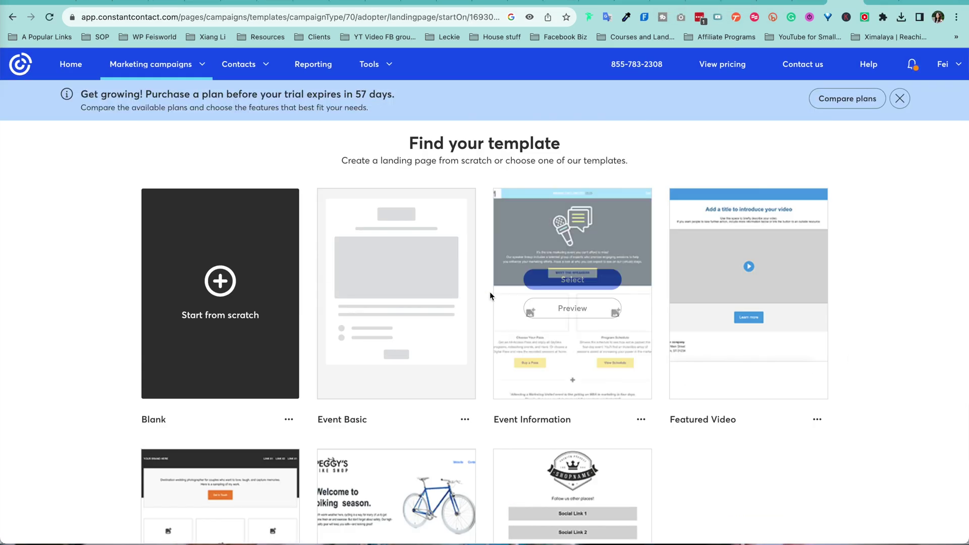
click(574, 307)
scroll(786, 328, down, 1)
scroll(586, 446, down, 5)
scroll(587, 445, down, 5)
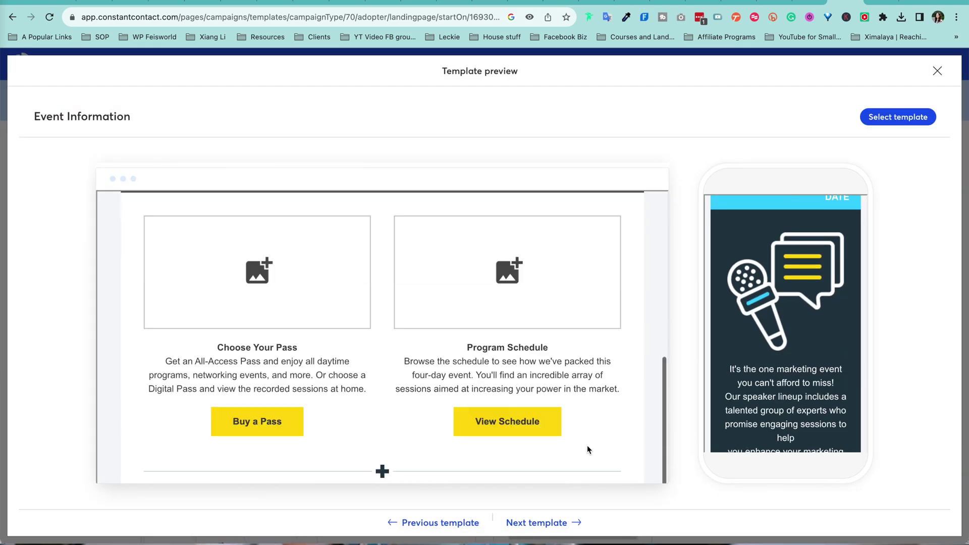
scroll(598, 411, up, 6)
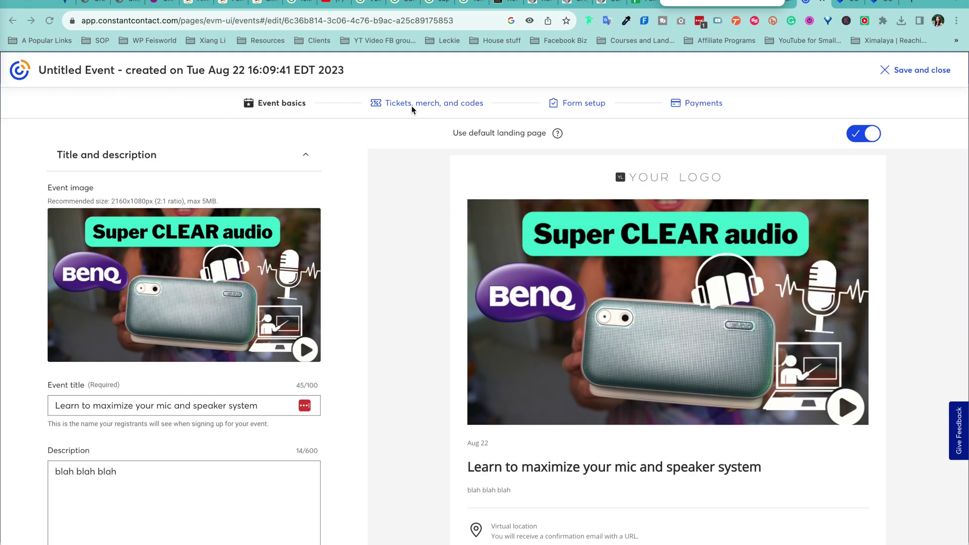
- Move through the Tickets, merch, and codes and Form setup tabs to the event's Payments settings
click(419, 105)
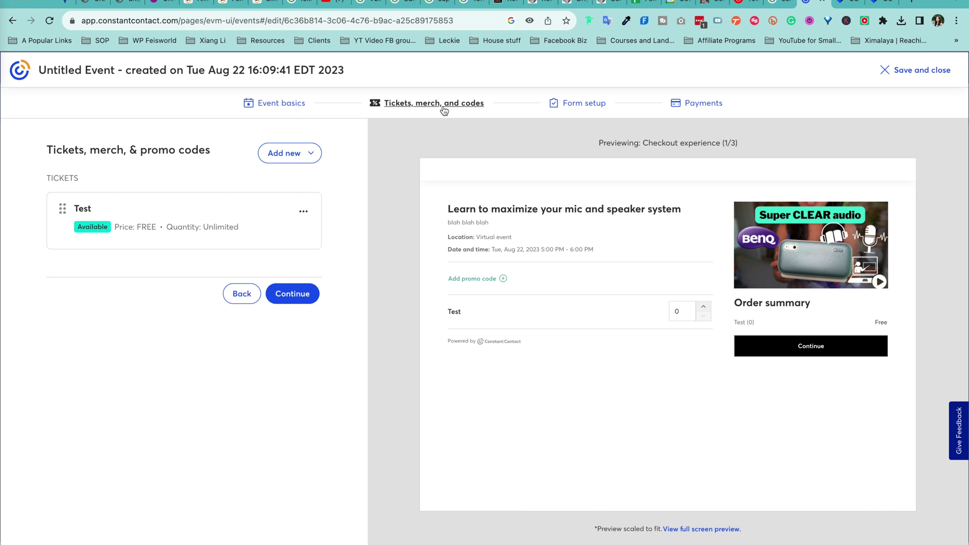
click(583, 106)
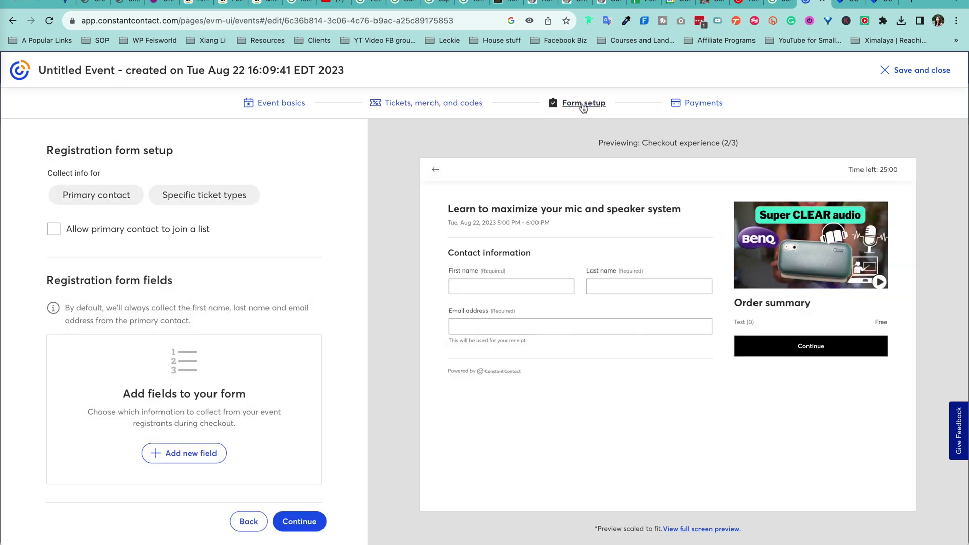
click(714, 105)
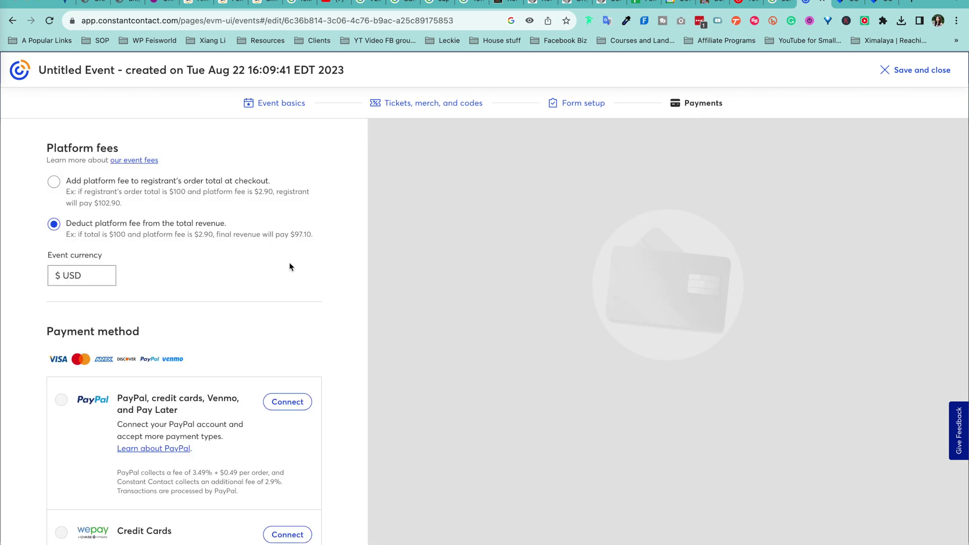